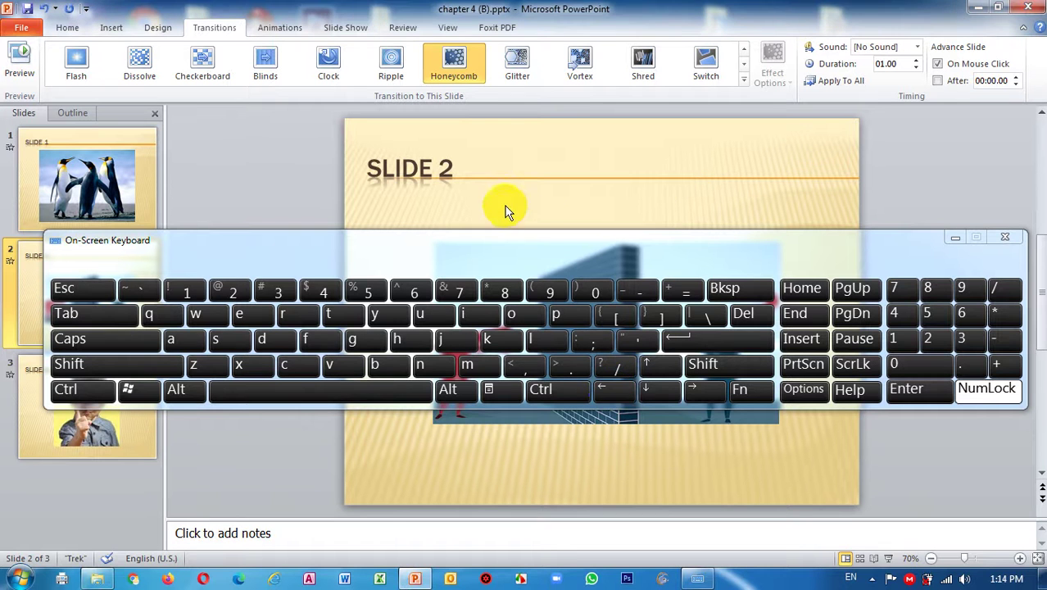
# Step: Close the on-screen keyboard and save the chapter 4 (B) presentation under its existing name
pyautogui.click(1015, 239)
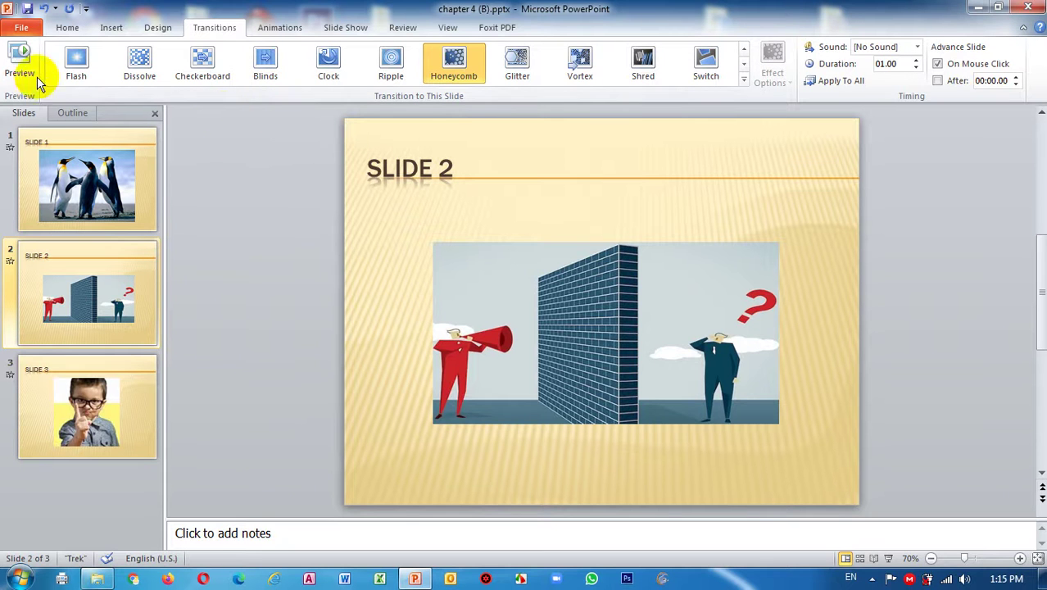
pyautogui.click(33, 33)
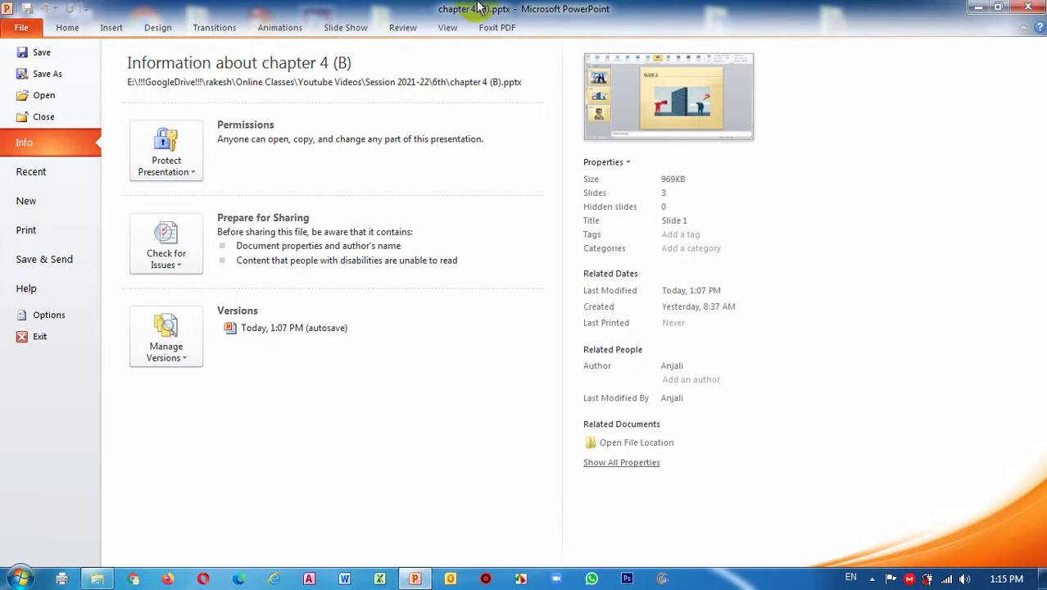
pyautogui.click(62, 52)
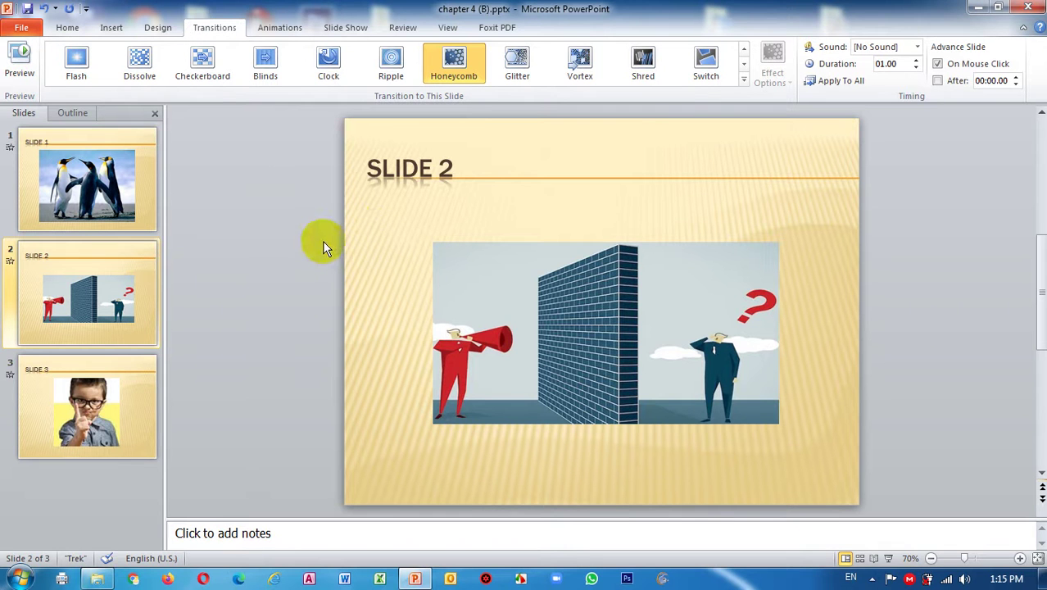
# Step: Start saving a copy of the presentation with the Desktop as its destination folder
pyautogui.click(21, 27)
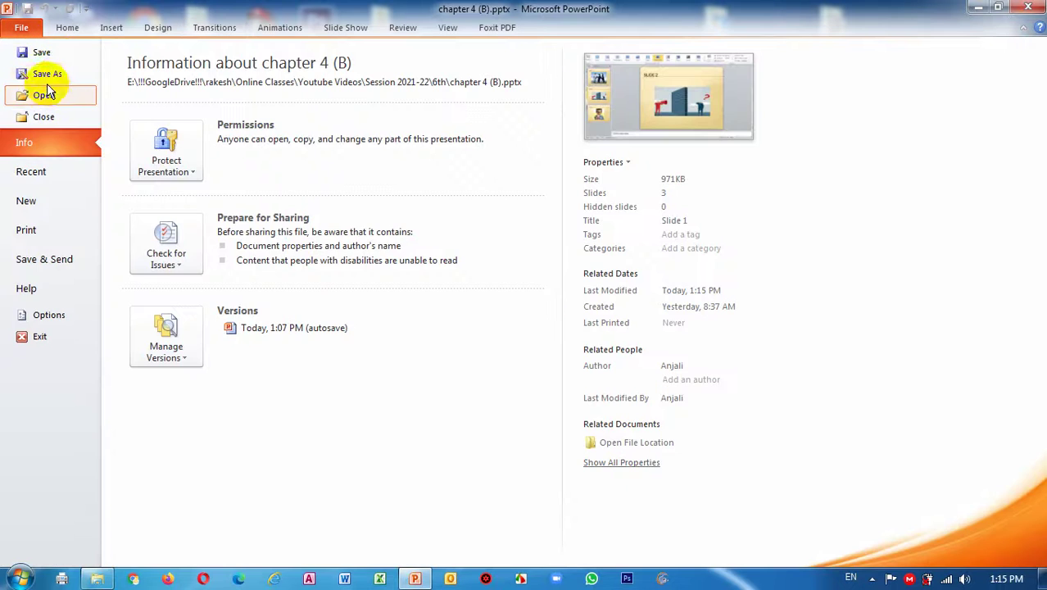
pyautogui.click(59, 76)
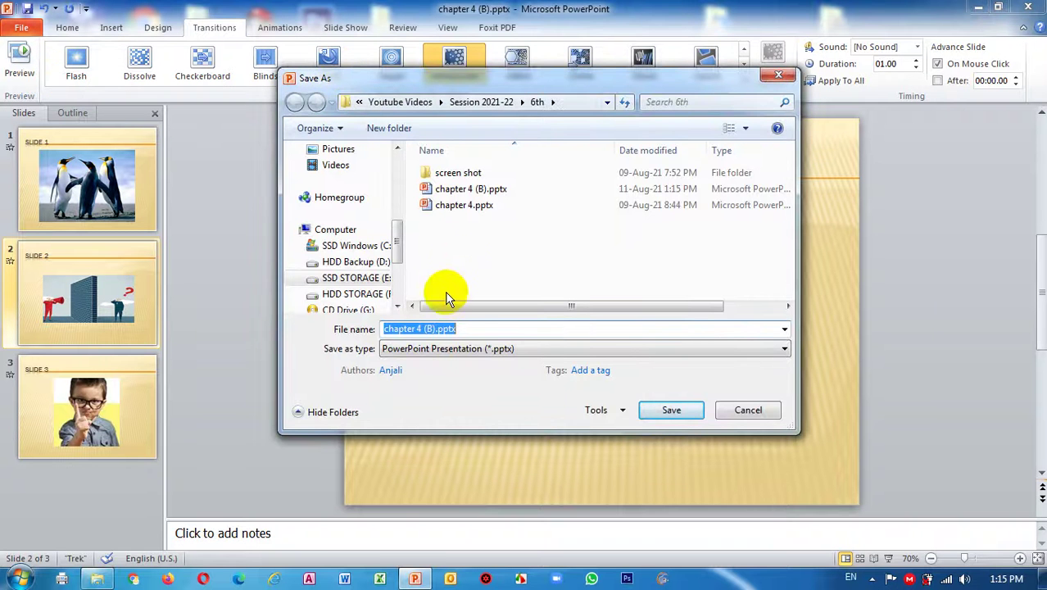
pyautogui.moveTo(395, 246); pyautogui.dragTo(400, 211)
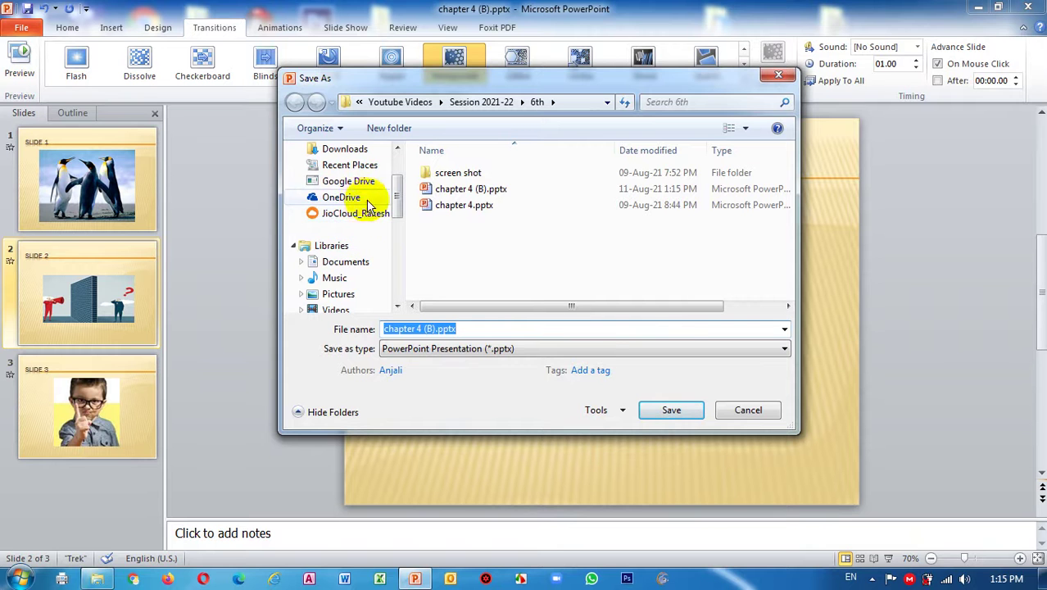
pyautogui.moveTo(397, 206); pyautogui.dragTo(397, 171)
pyautogui.click(336, 207)
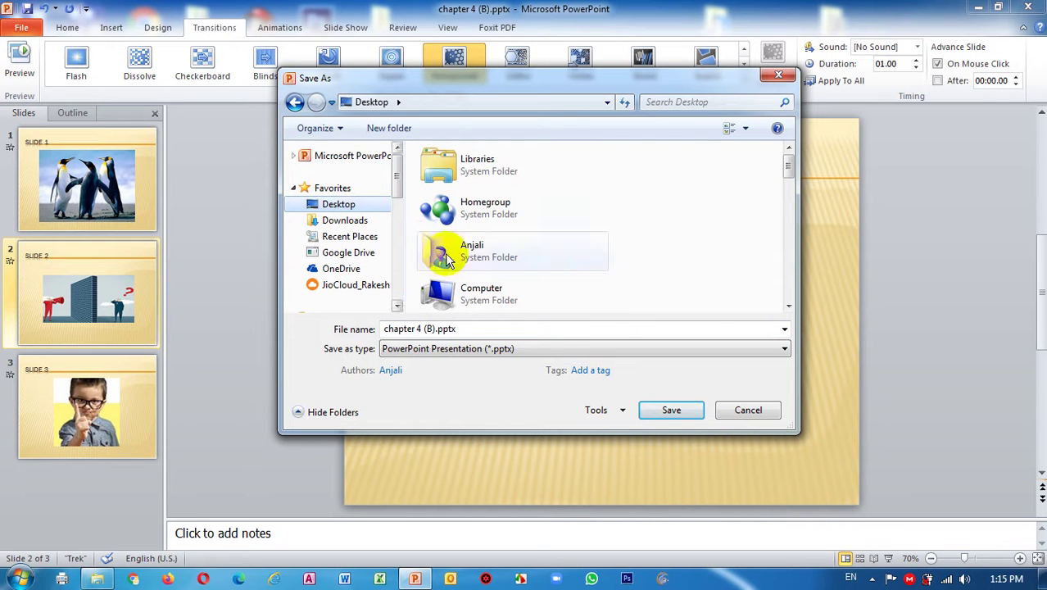
# Step: Name the copy MyPresentation and save it as a Windows Media Video (*.wmv)
pyautogui.click(474, 330)
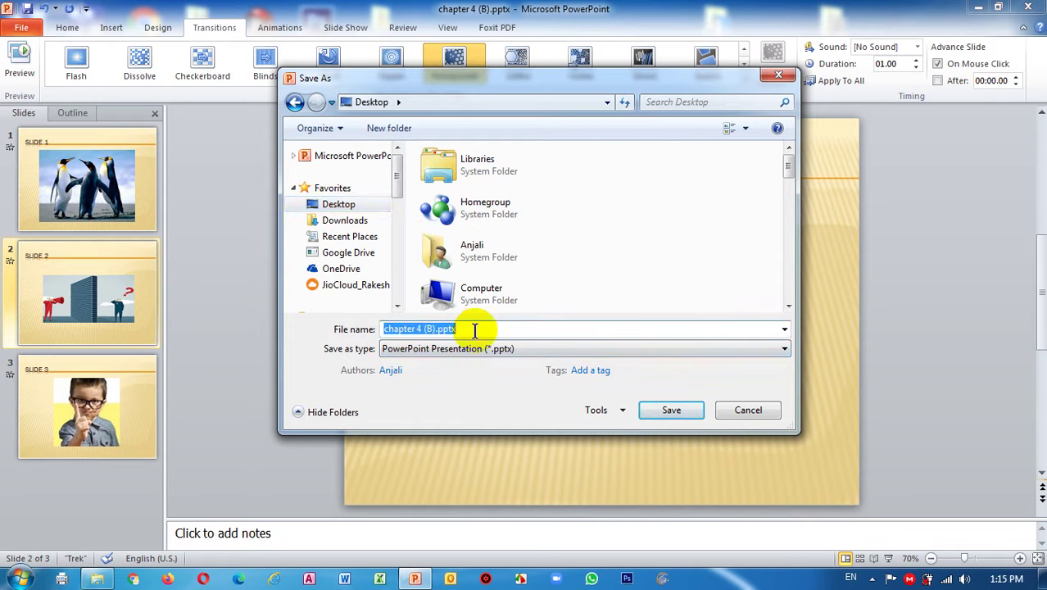
pyautogui.press('BackSpace')
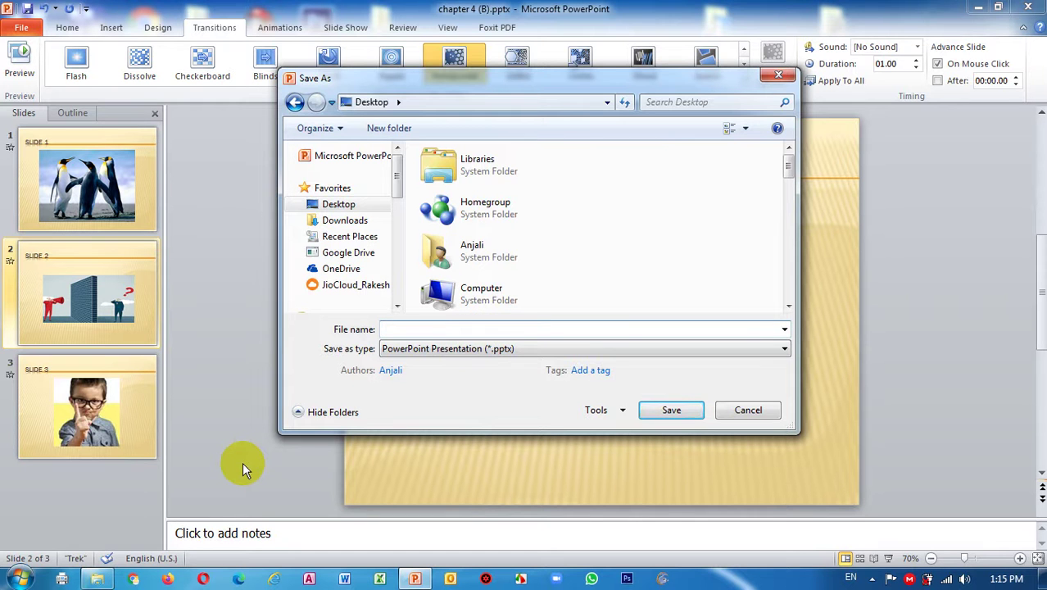
pyautogui.write('MyPresentation')
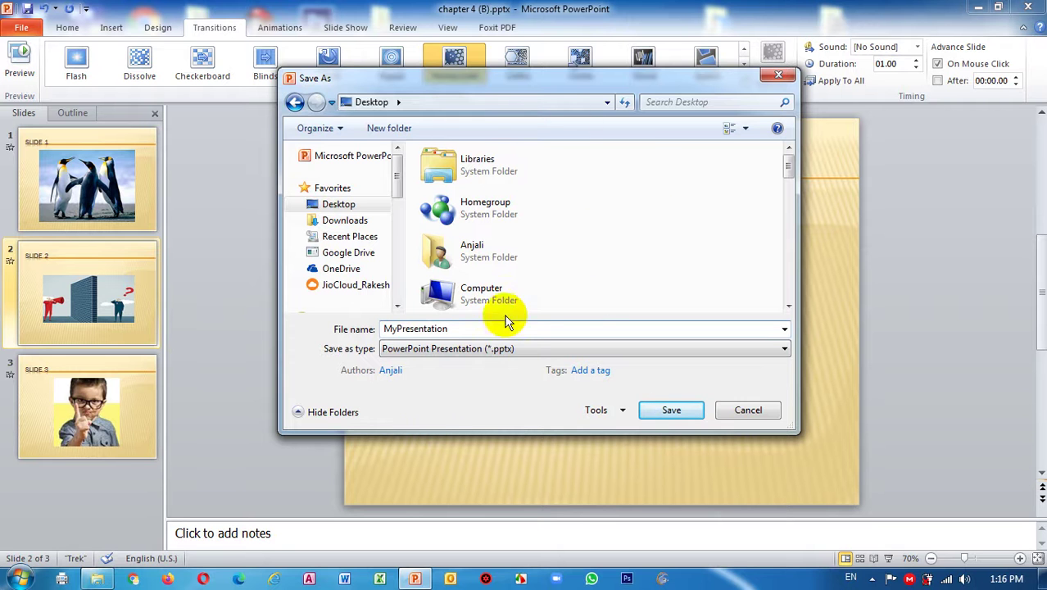
pyautogui.click(464, 352)
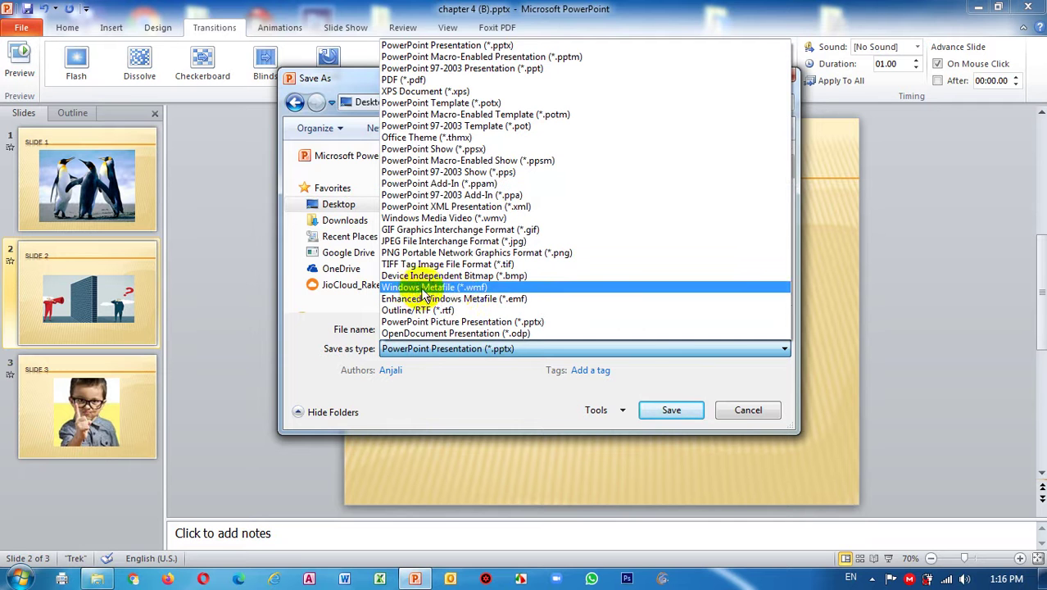
pyautogui.click(464, 219)
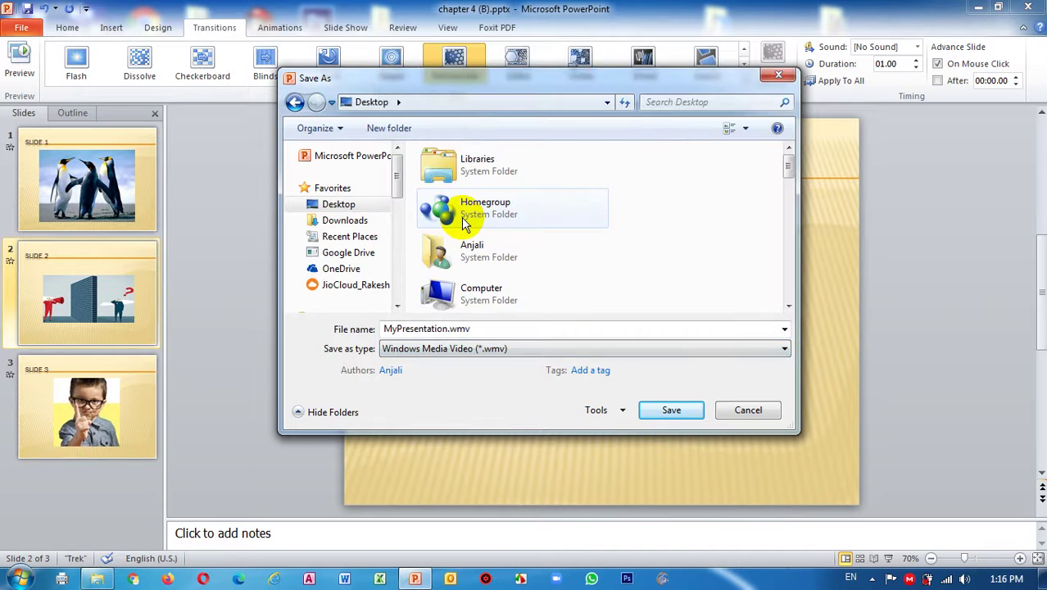
pyautogui.click(670, 414)
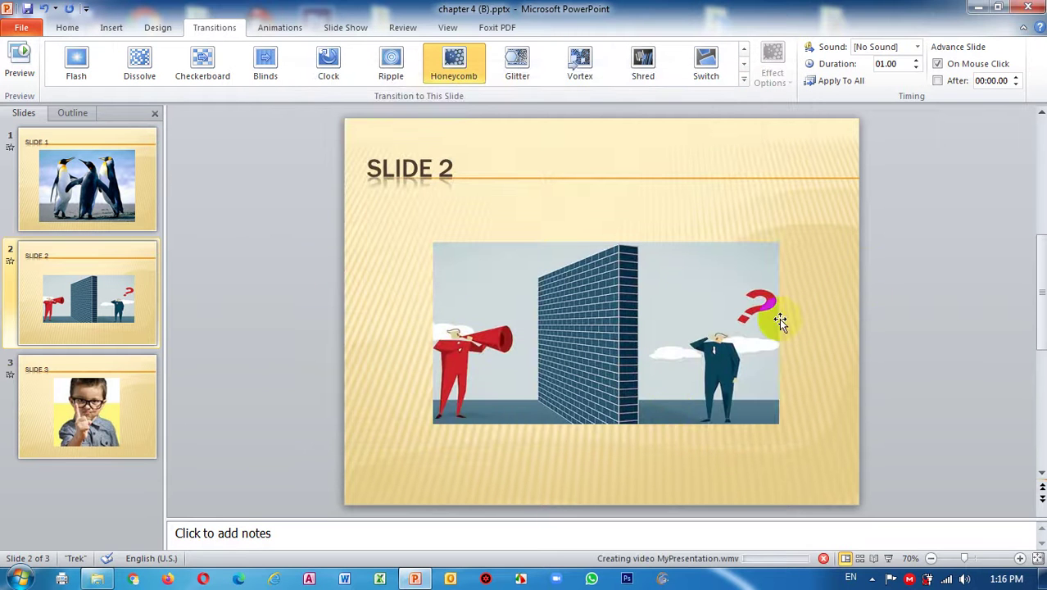
# Step: Minimize the open windows and check the MyPresentation.wmv file's type and size on the desktop
pyautogui.click(978, 8)
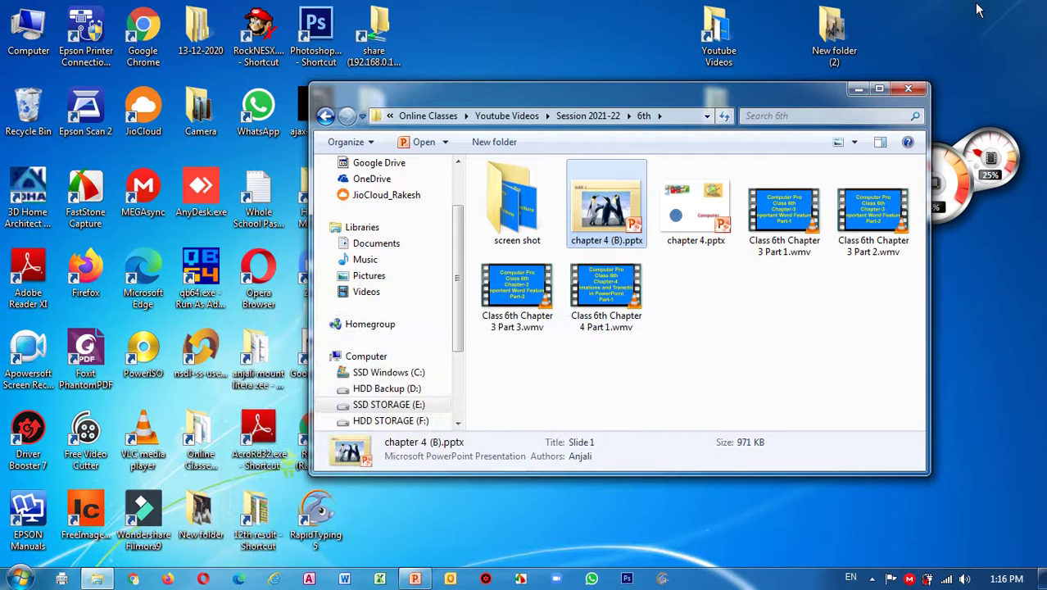
pyautogui.click(858, 90)
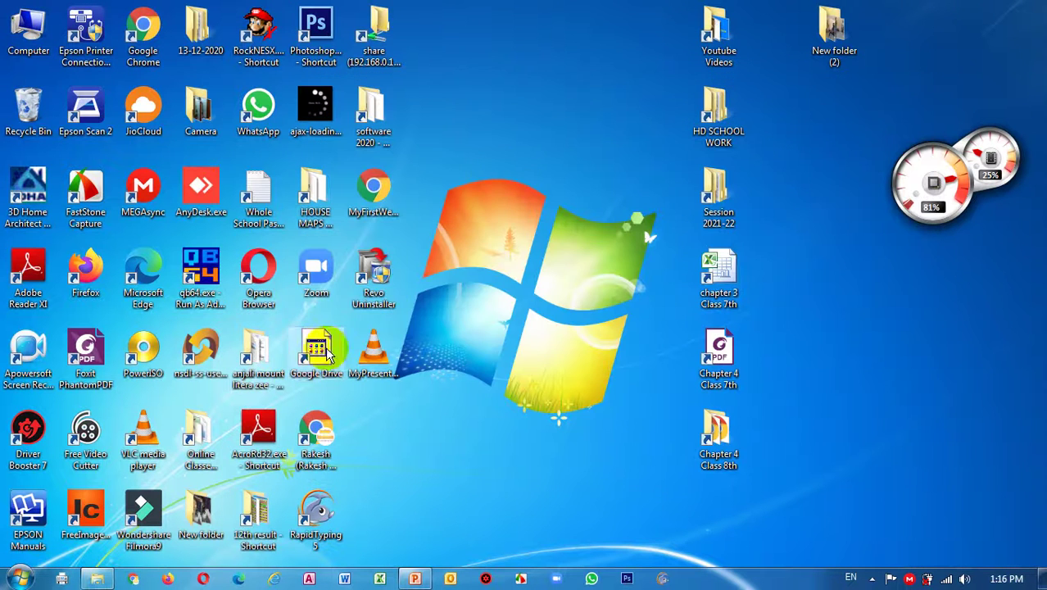
pyautogui.click(367, 373)
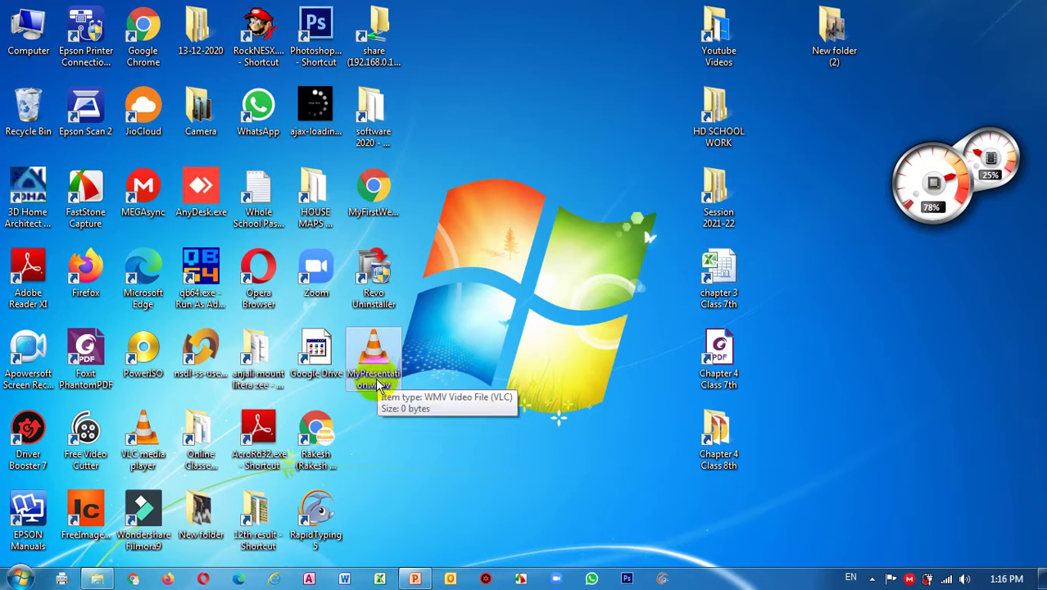
pyautogui.click(374, 392)
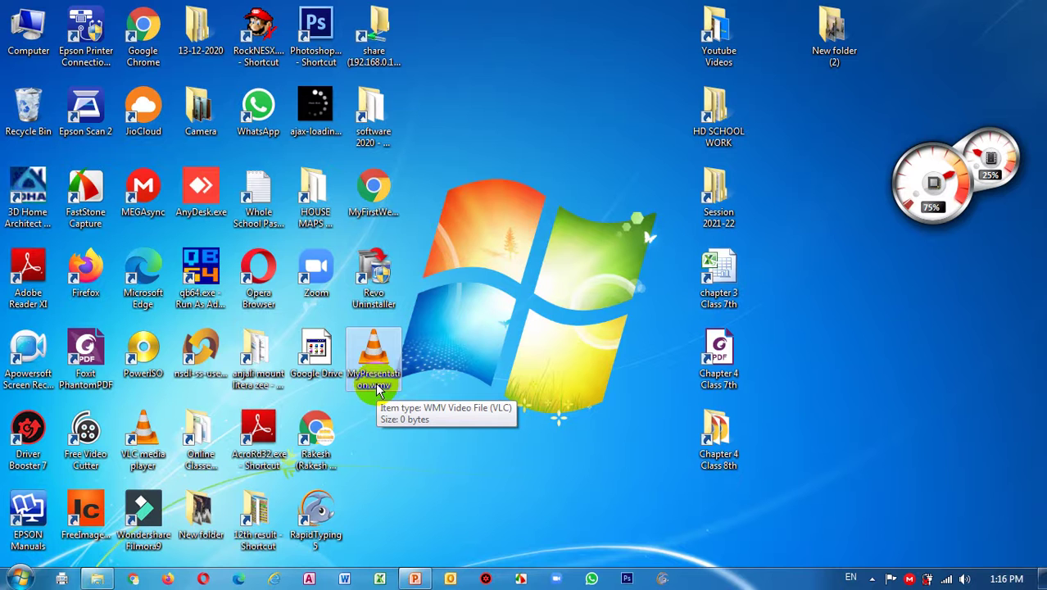
pyautogui.click(363, 361)
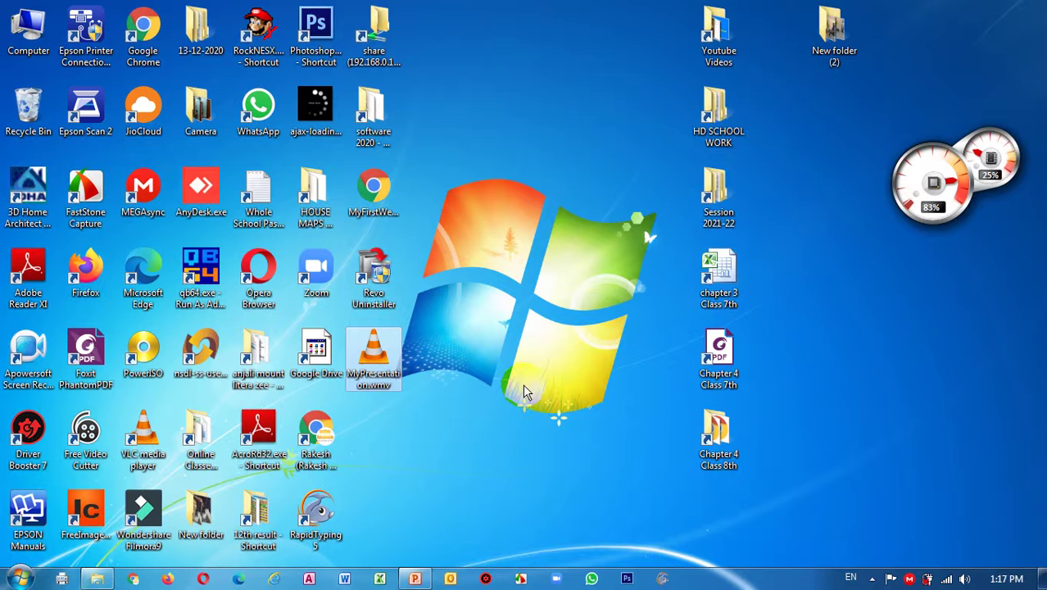
# Step: Switch back to PowerPoint and check the progress of the video export
pyautogui.click(415, 579)
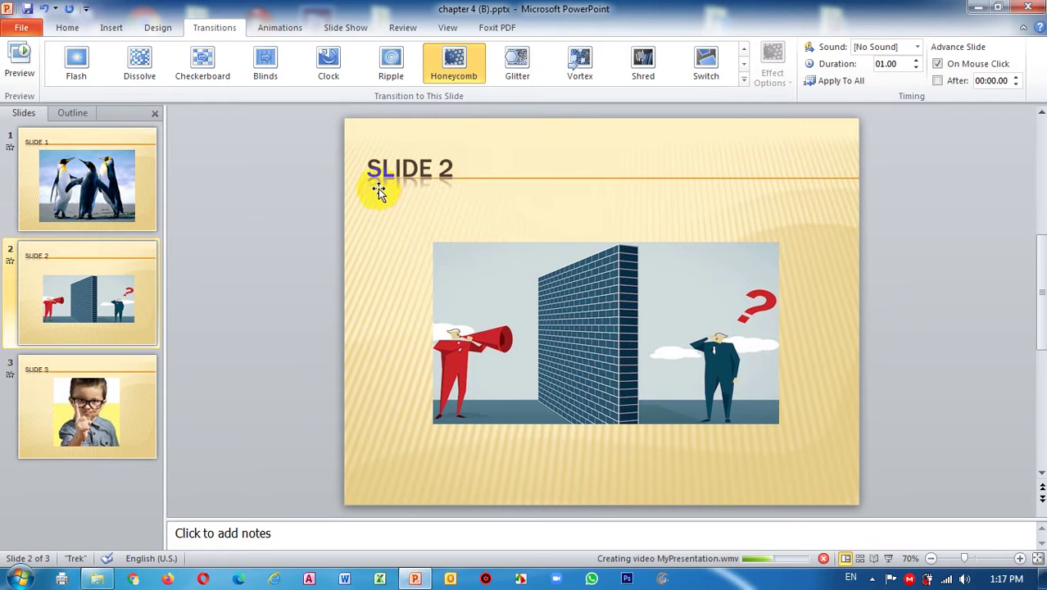
pyautogui.click(63, 30)
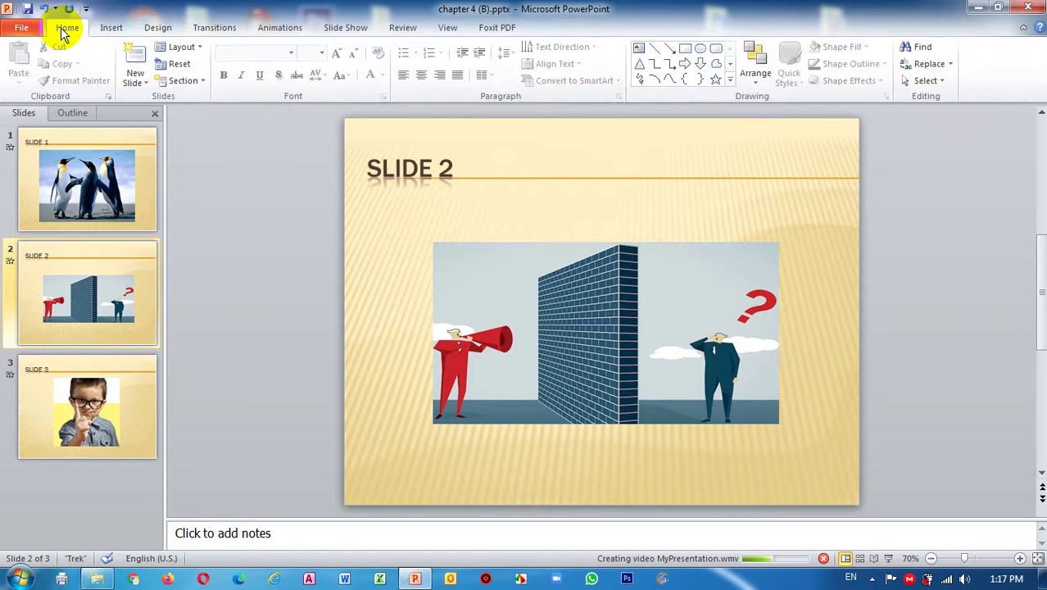
pyautogui.click(95, 184)
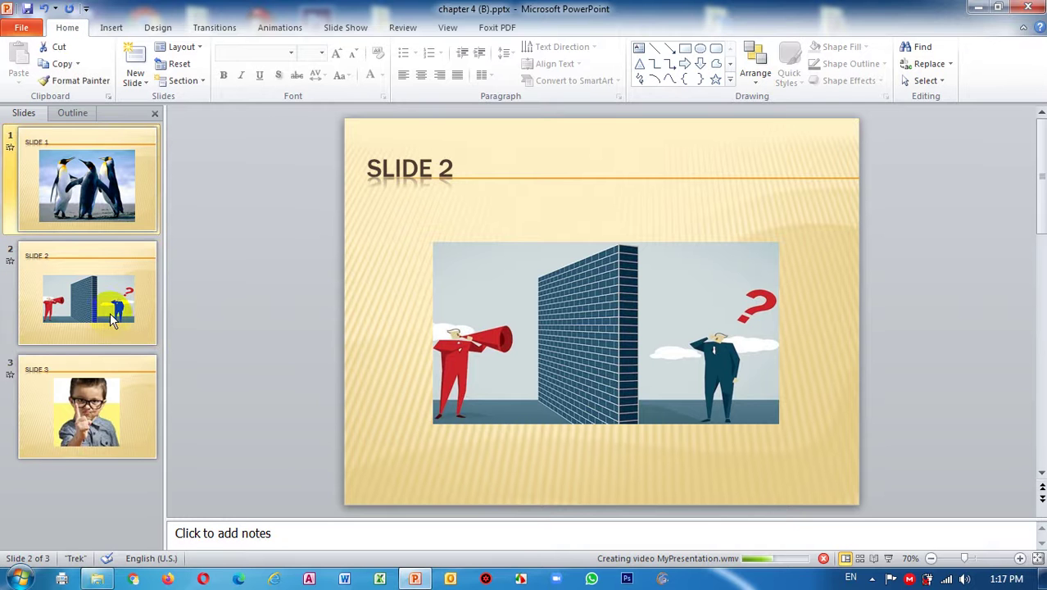
# Step: Look at the video file on the desktop again, then bring the presentation window back
pyautogui.click(977, 6)
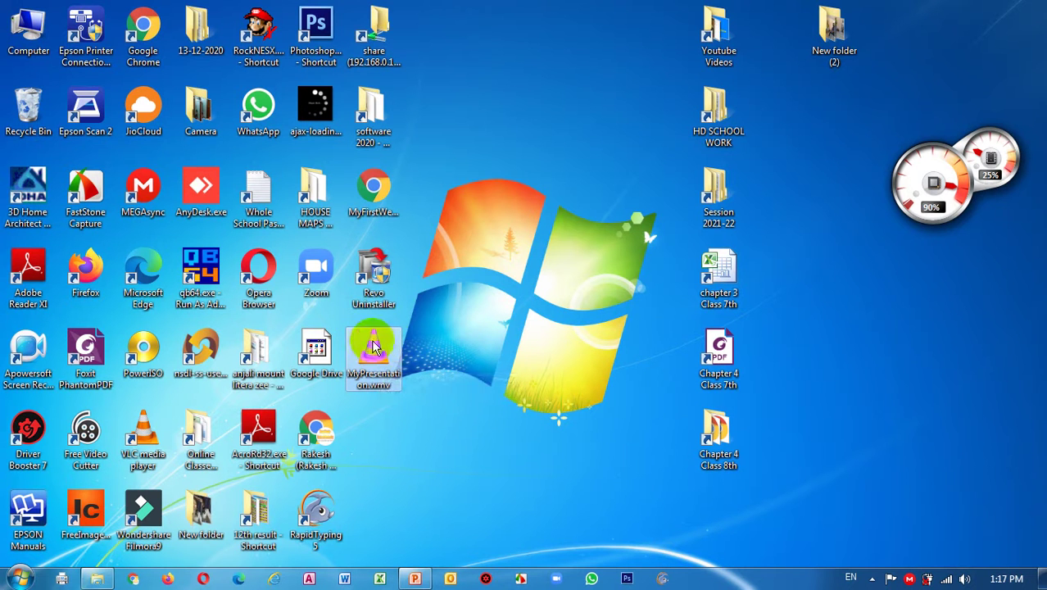
pyautogui.rightClick(460, 261)
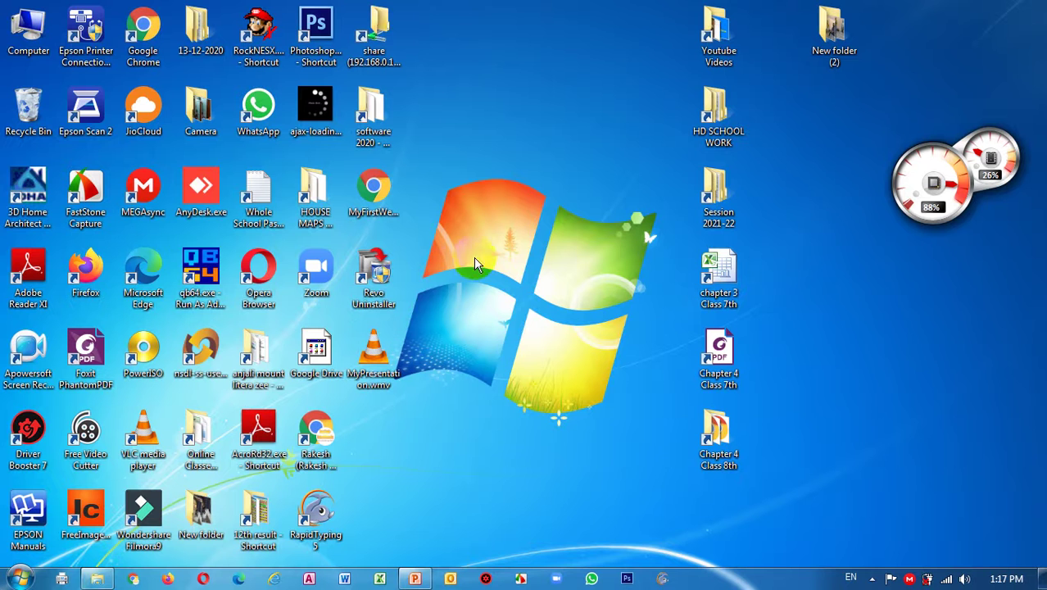
pyautogui.click(410, 574)
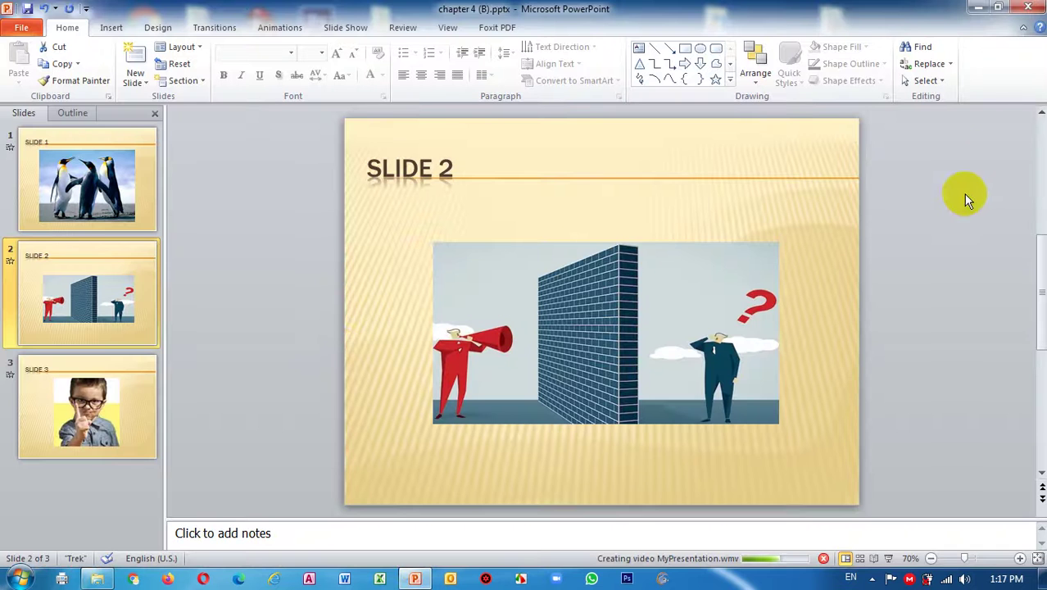
# Step: Minimize PowerPoint, refresh the desktop twice to check the exported video's icon, and return to the presentation
pyautogui.click(977, 8)
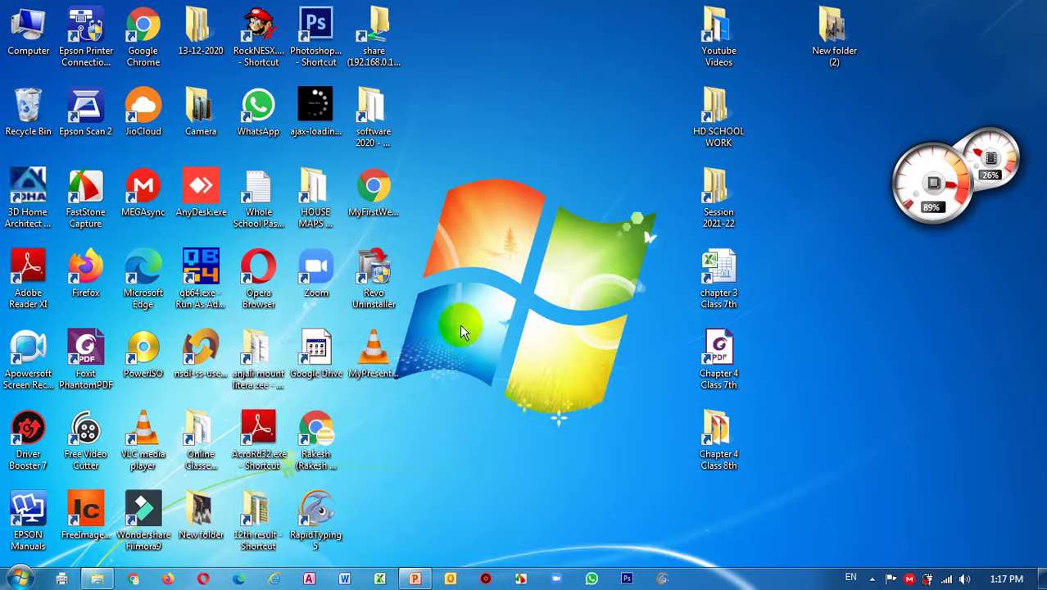
pyautogui.rightClick(558, 242)
pyautogui.click(590, 283)
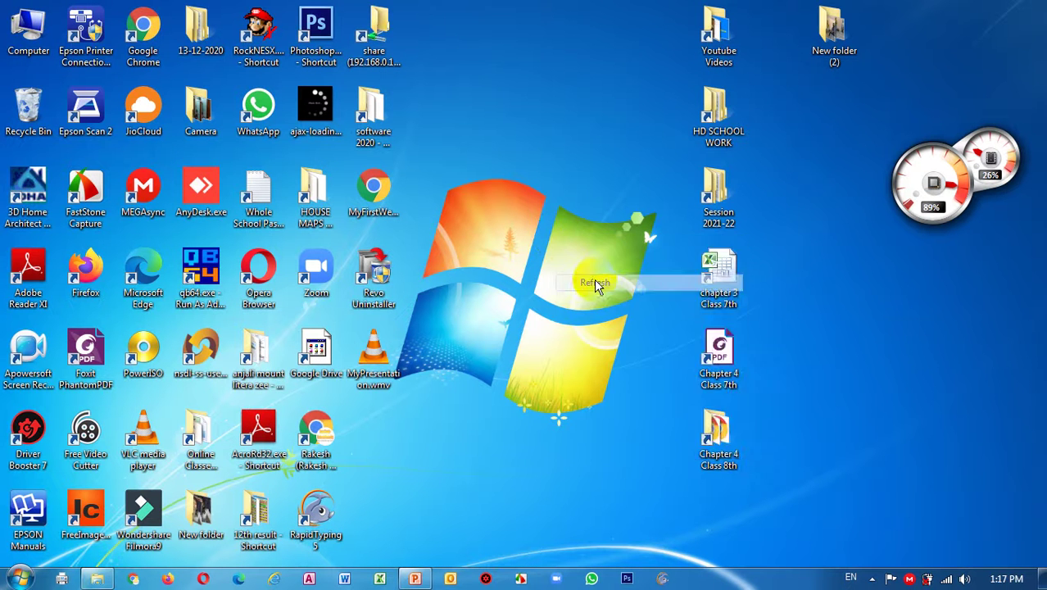
pyautogui.rightClick(561, 175)
pyautogui.click(589, 214)
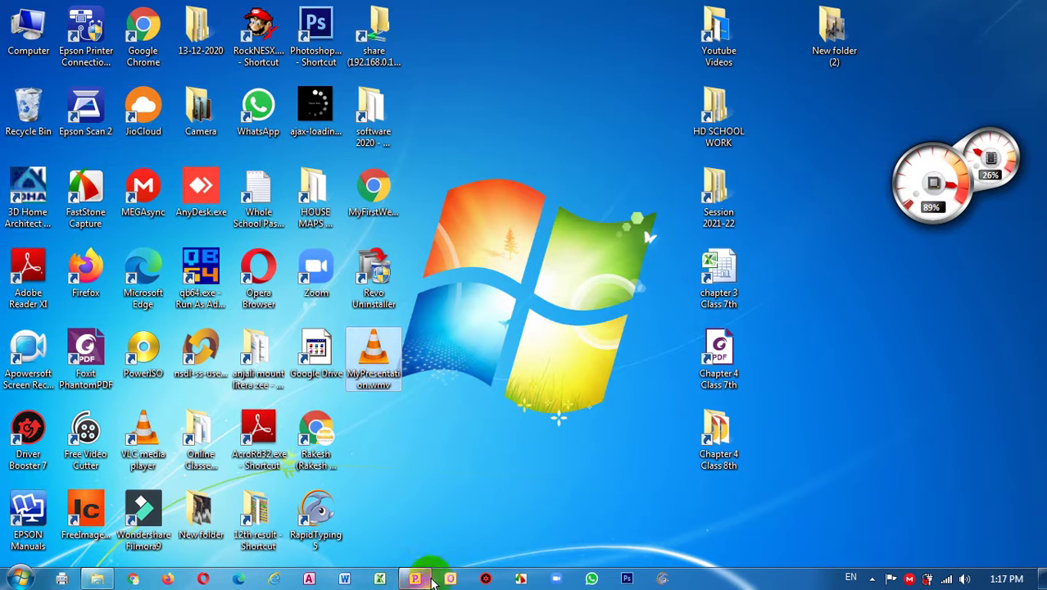
pyautogui.moveTo(415, 579)
pyautogui.click(414, 492)
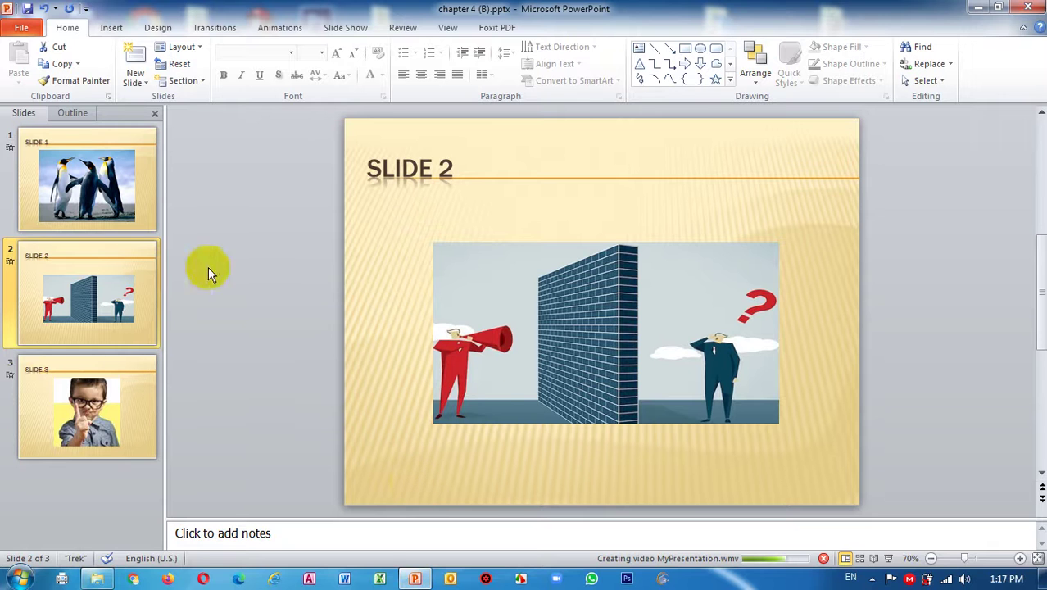